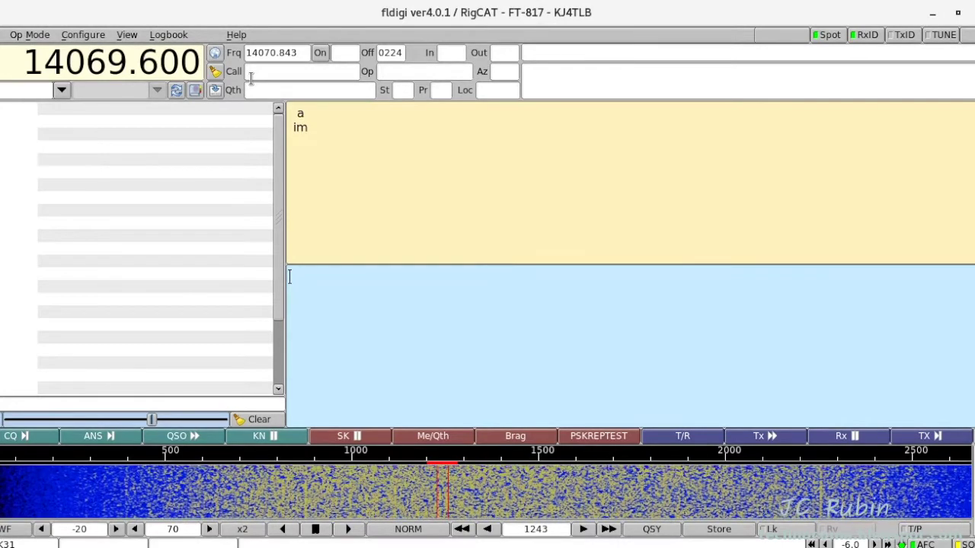
# Choose Help > Reception reports... in fldigi to show the station's PSK Reporter map
pyautogui.click(237, 36)
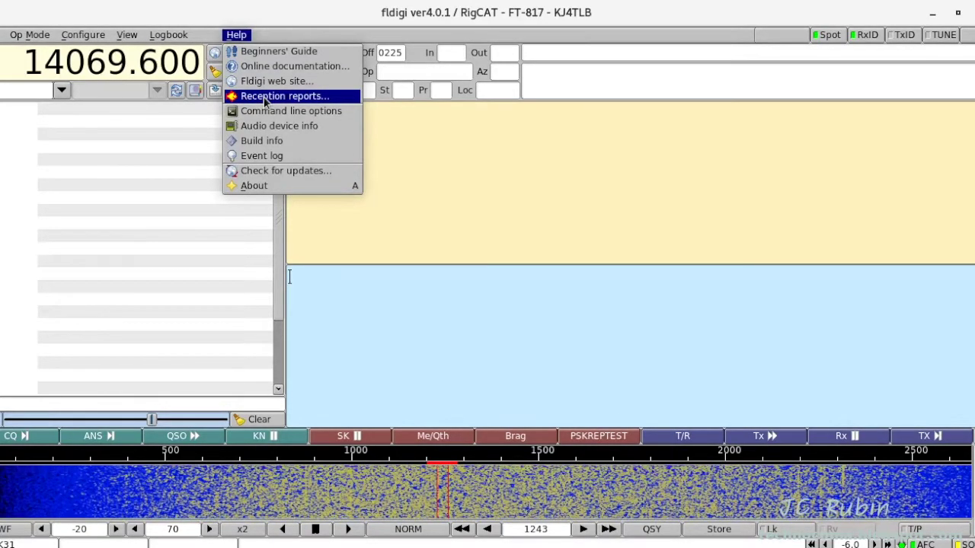
pyautogui.click(263, 96)
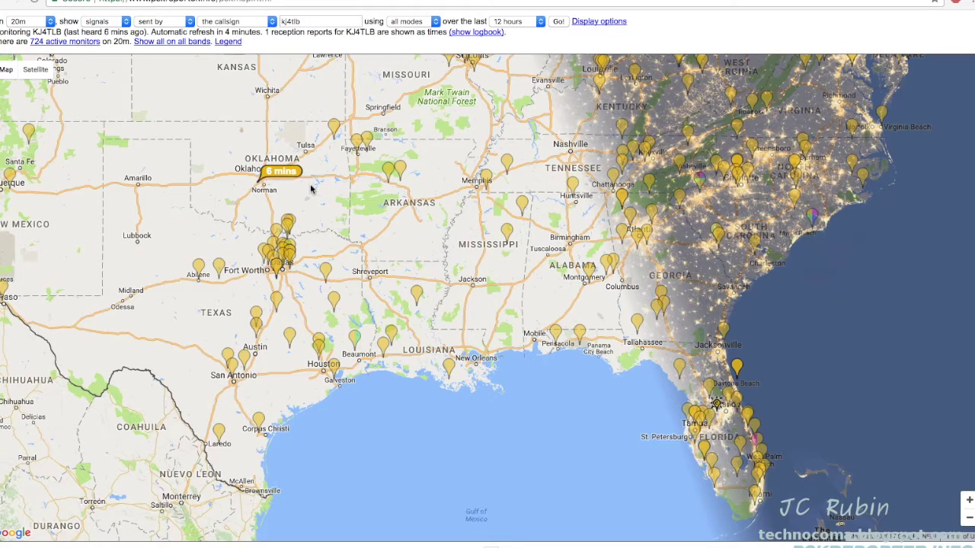
# Show the popup for the 20 m report heard 6 mins ago near Norman, Oklahoma
pyautogui.click(287, 172)
pyautogui.click(287, 173)
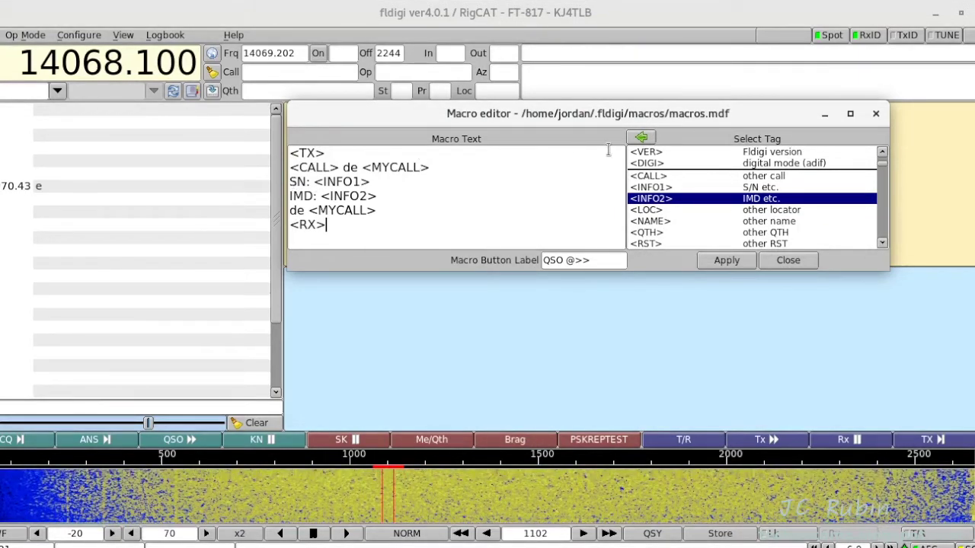
pyautogui.click(667, 188)
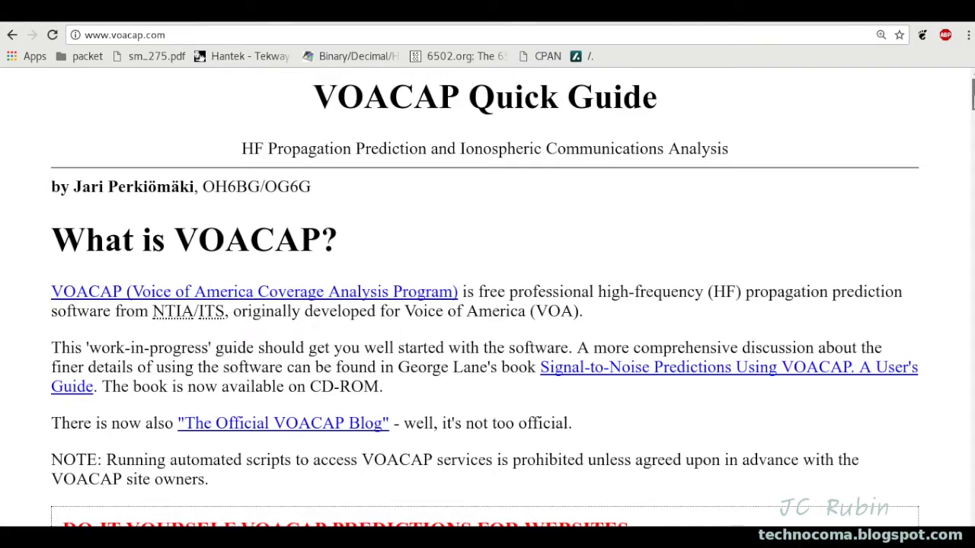
# Scroll down the voacap.com guide toward the point-to-point prediction page
pyautogui.scroll(-8, 972, 95)
pyautogui.scroll(-6, 487, 297)
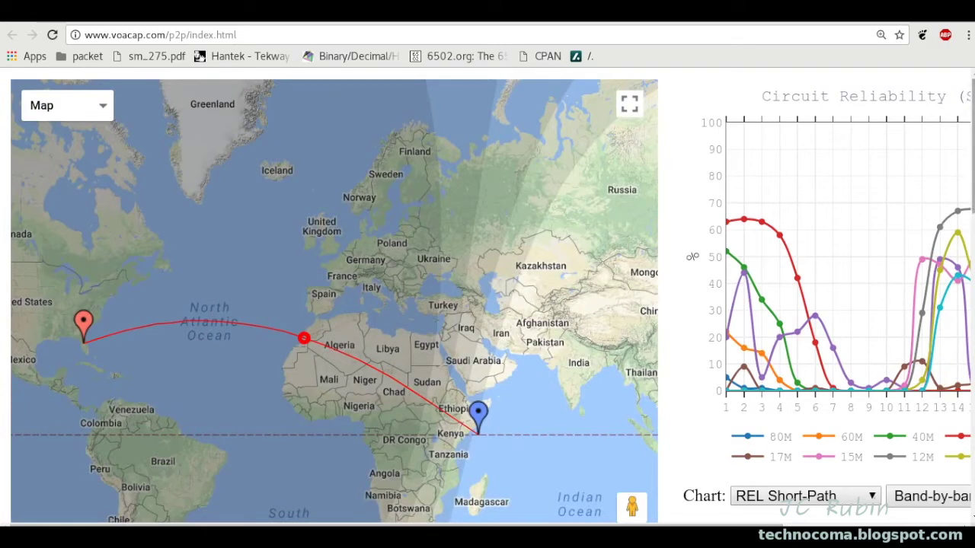
# Compute the transmitter site coordinates from locator EL98DM with Loc calc
pyautogui.scroll(-3, 493, 296)
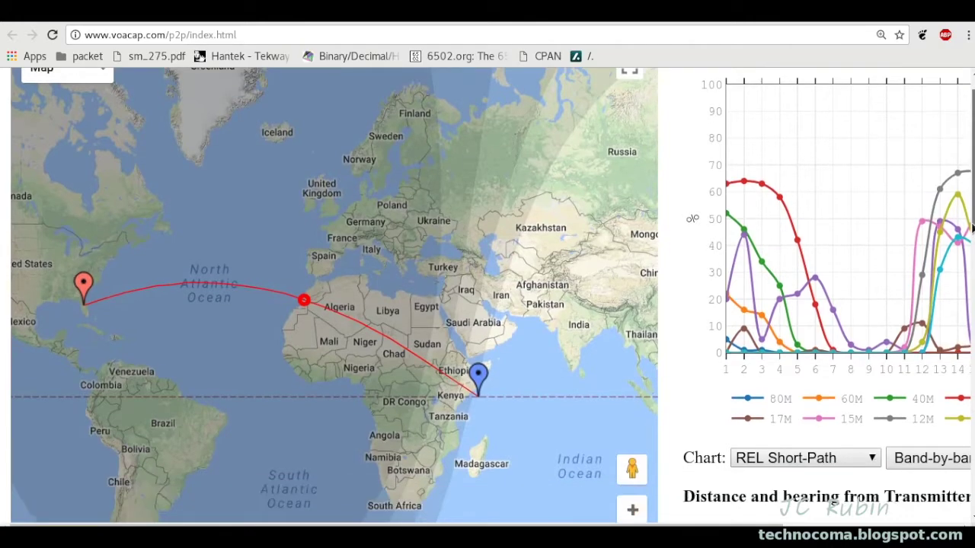
pyautogui.scroll(-10, 492, 296)
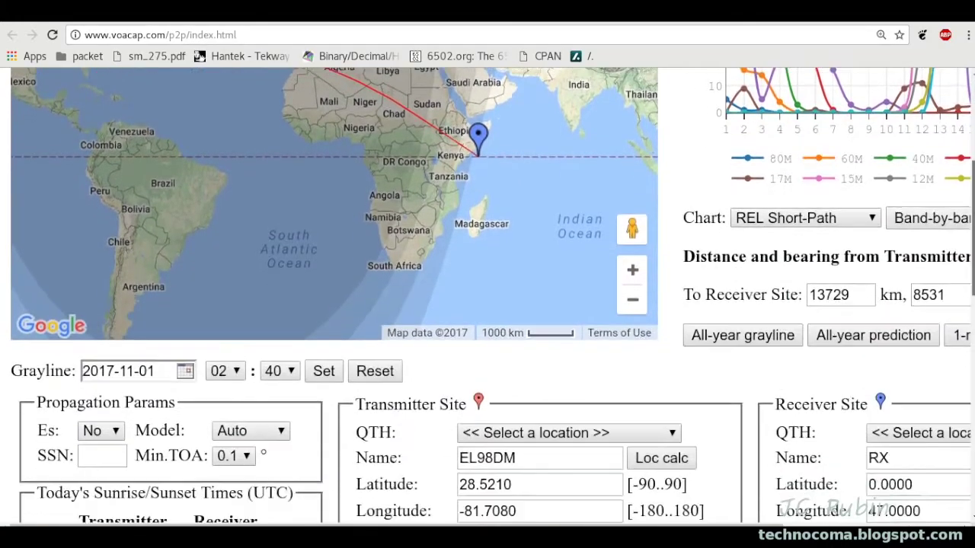
pyautogui.scroll(-1, 493, 295)
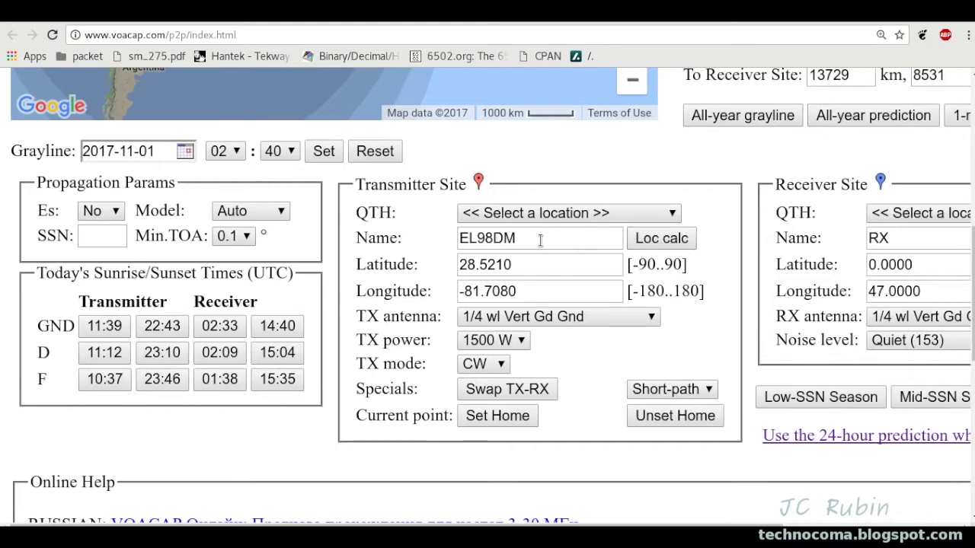
pyautogui.click(667, 242)
# Set the transmitter power to 5 W
pyautogui.click(507, 343)
pyautogui.click(499, 376)
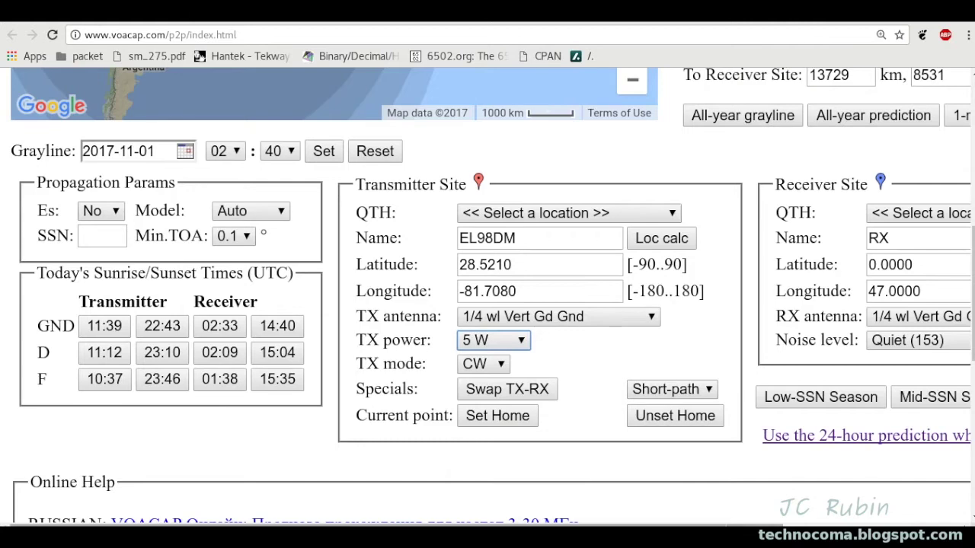
pyautogui.hscroll(3, 832, 520)
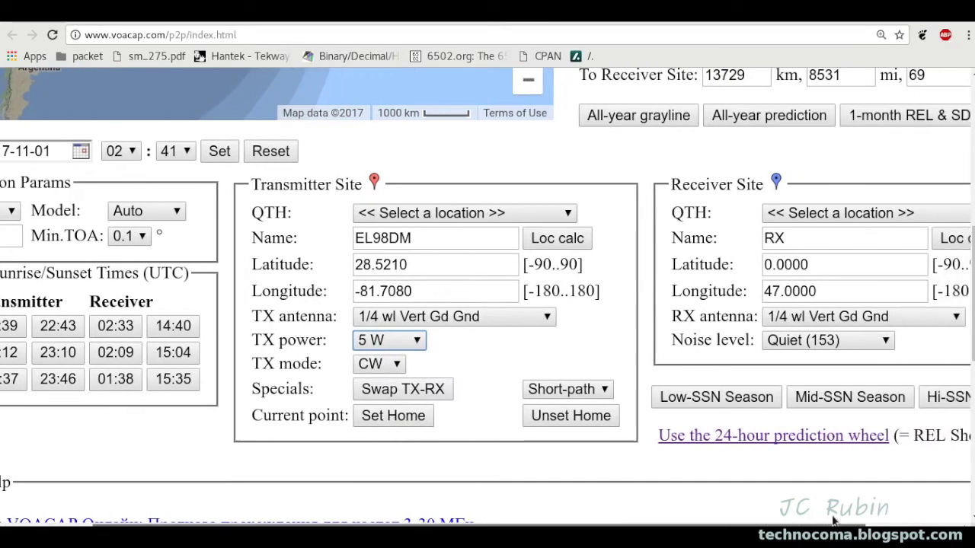
pyautogui.hscroll(3, 833, 520)
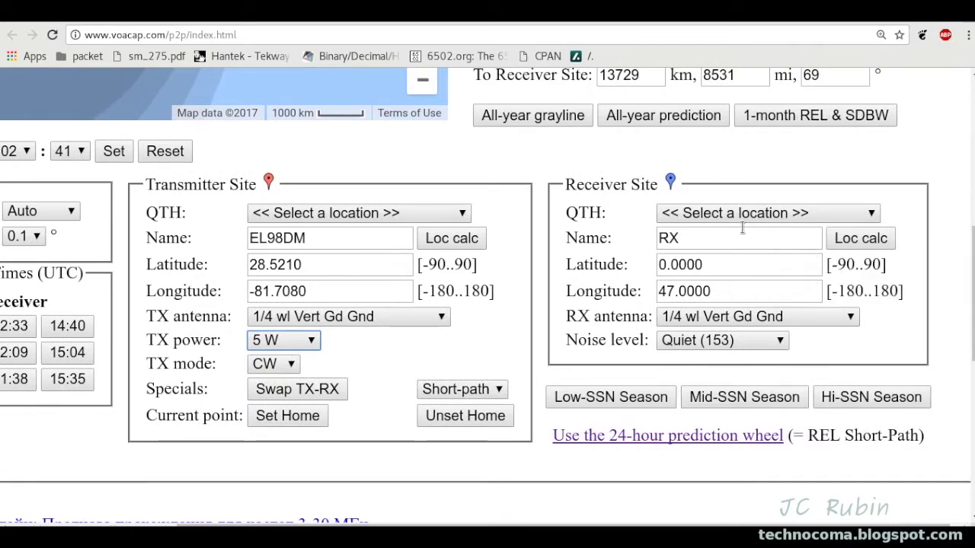
pyautogui.doubleClick(689, 236)
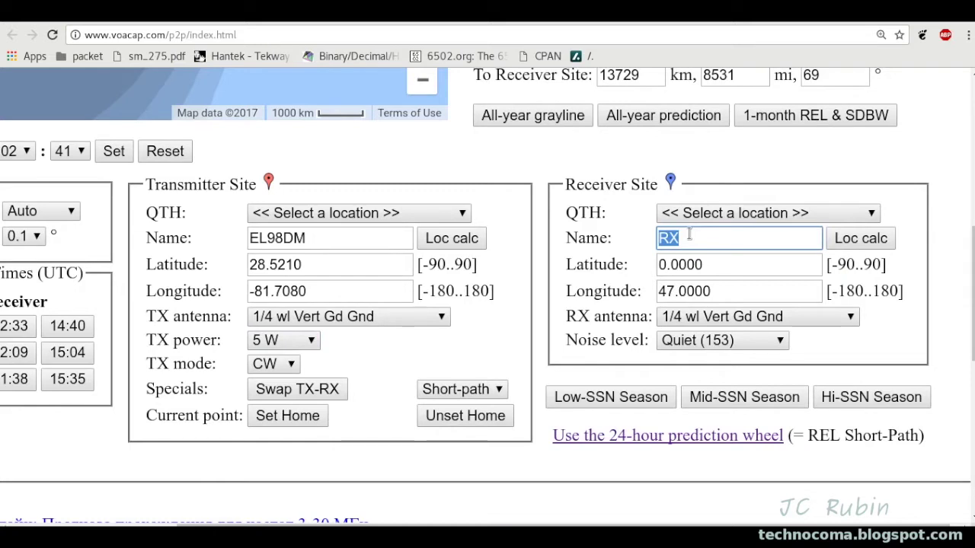
pyautogui.write('FK')
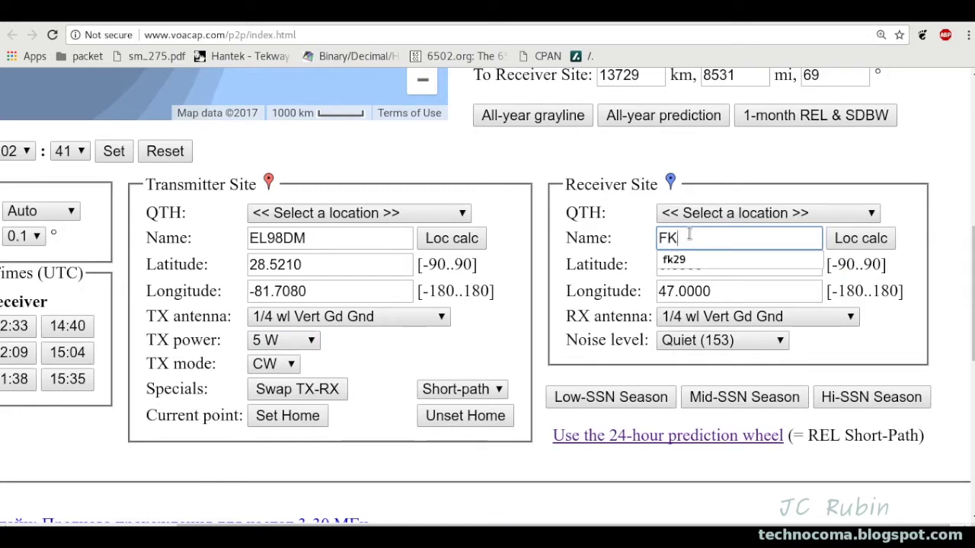
pyautogui.write('29')
pyautogui.click(873, 239)
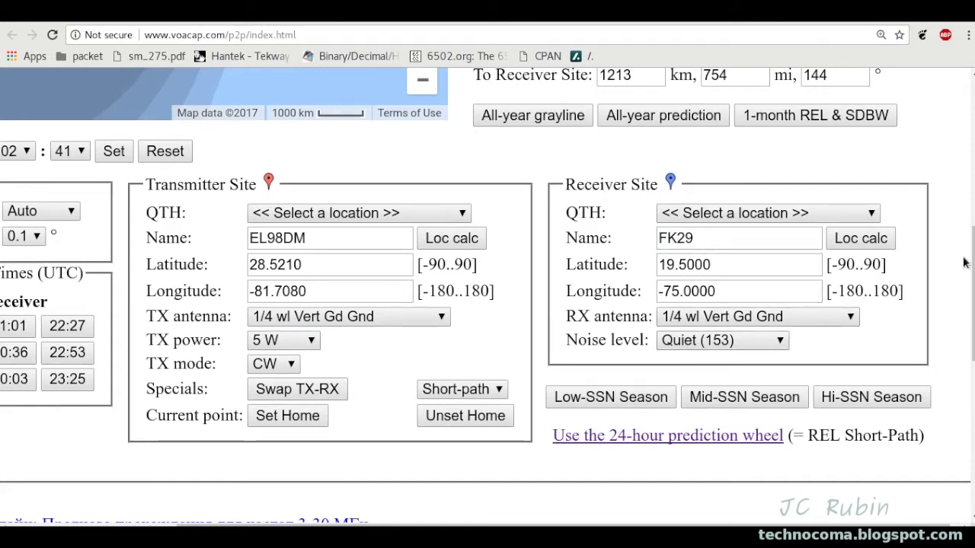
pyautogui.moveTo(973, 257); pyautogui.dragTo(973, 125)
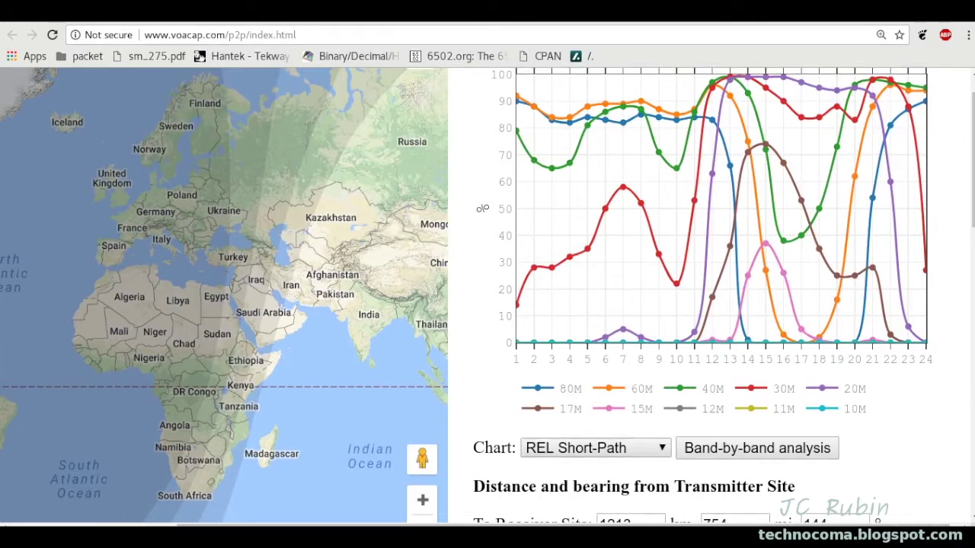
# Scroll until the whole REL Short-Path chart, hours 1–24, is visible
pyautogui.hscroll(-5, 488, 297)
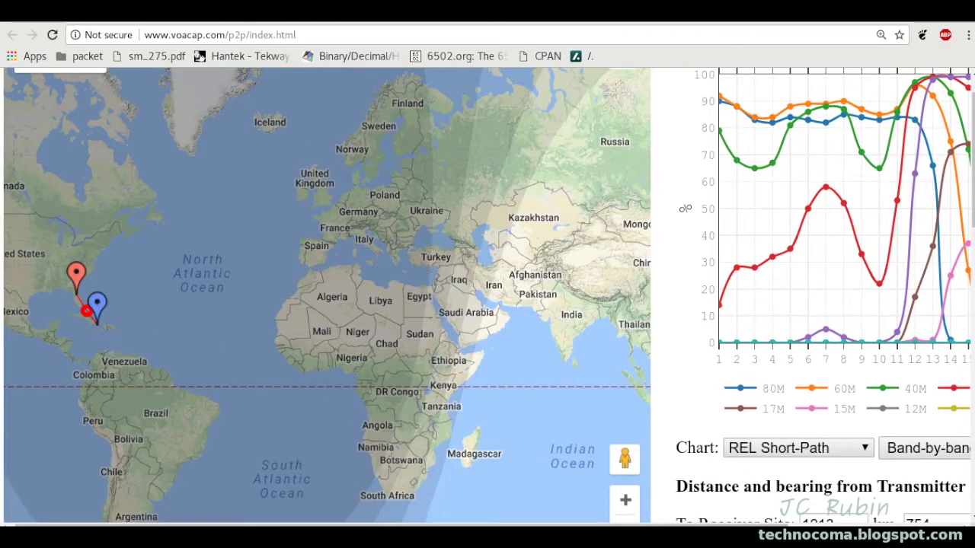
pyautogui.hscroll(1, 488, 297)
pyautogui.hscroll(5, 487, 297)
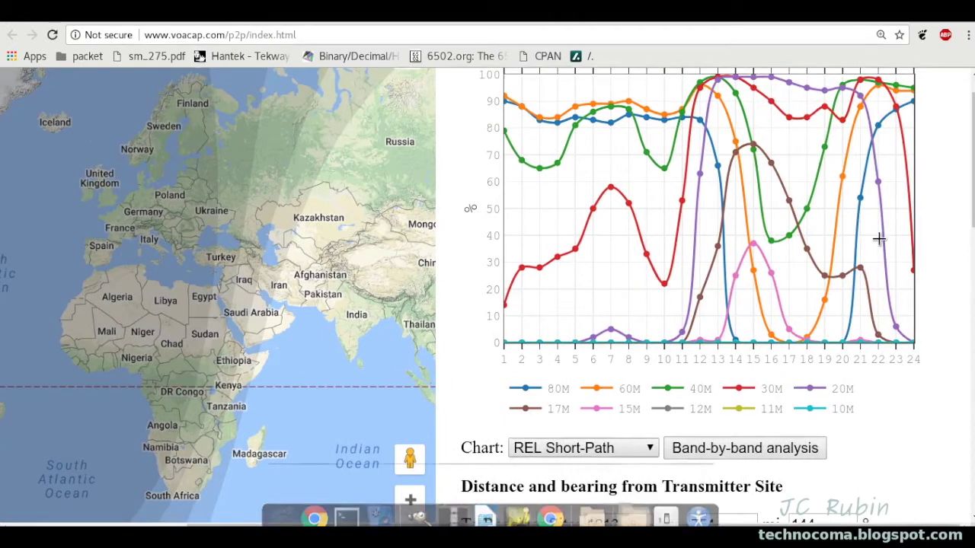
pyautogui.scroll(1, 972, 119)
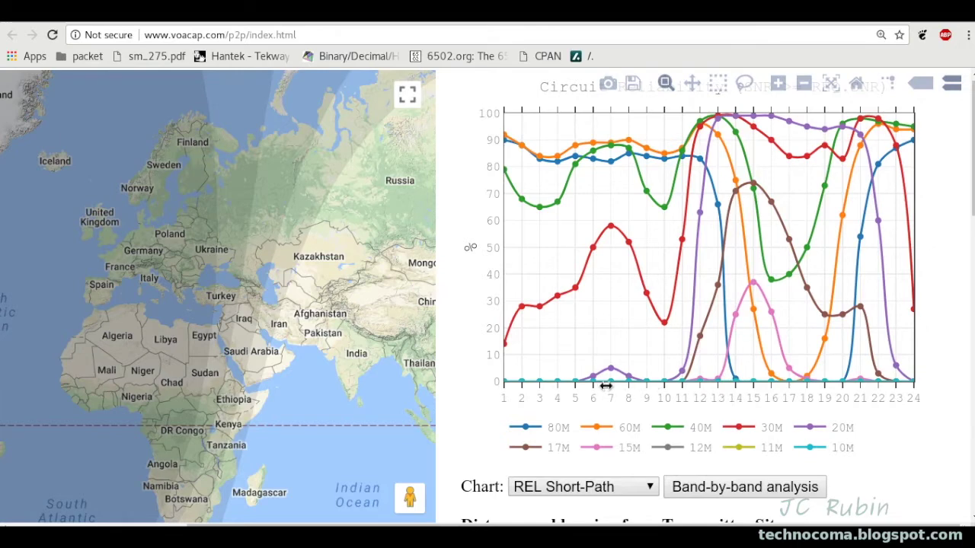
pyautogui.moveTo(587, 351)
pyautogui.moveTo(601, 369)
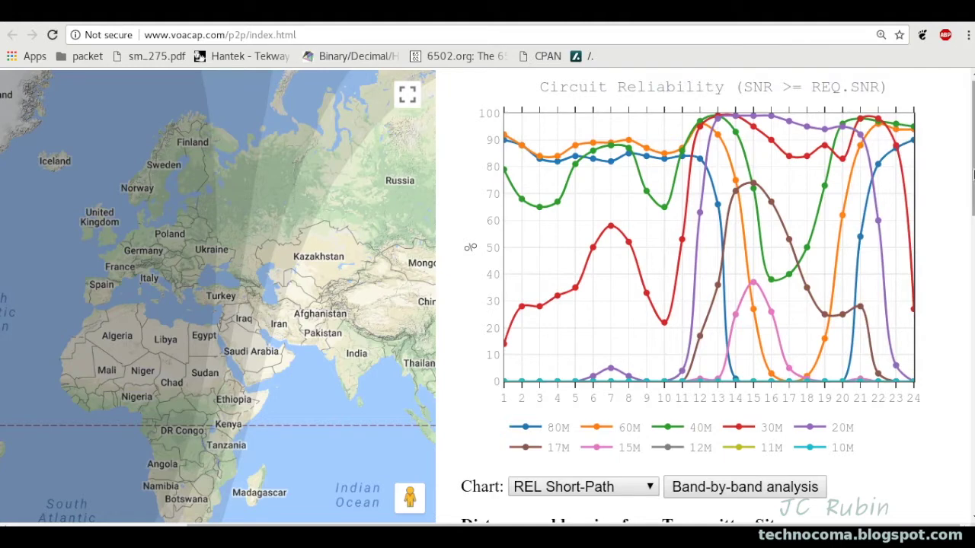
# Run the '1-month REL & SDBW' prediction for the EL98DM to FK29 path
pyautogui.scroll(-3, 972, 174)
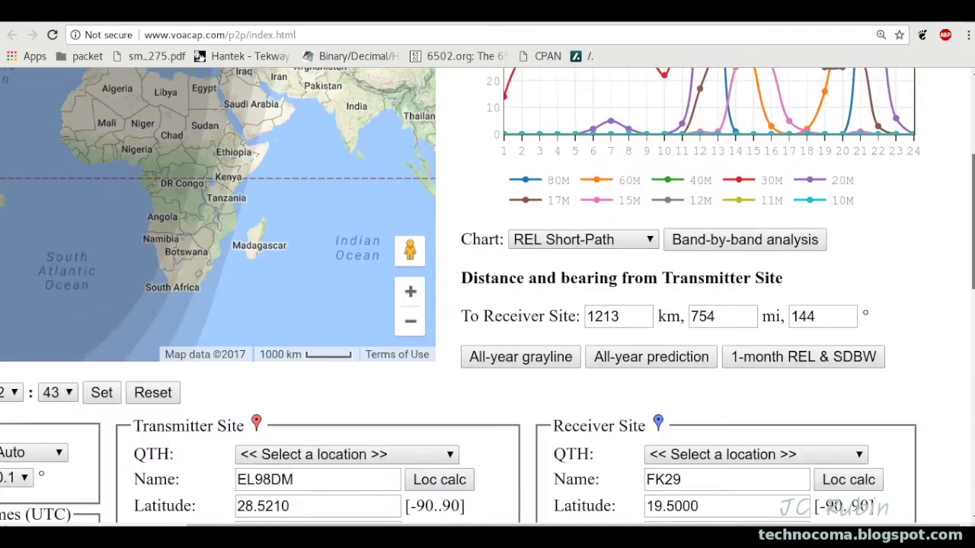
pyautogui.click(800, 362)
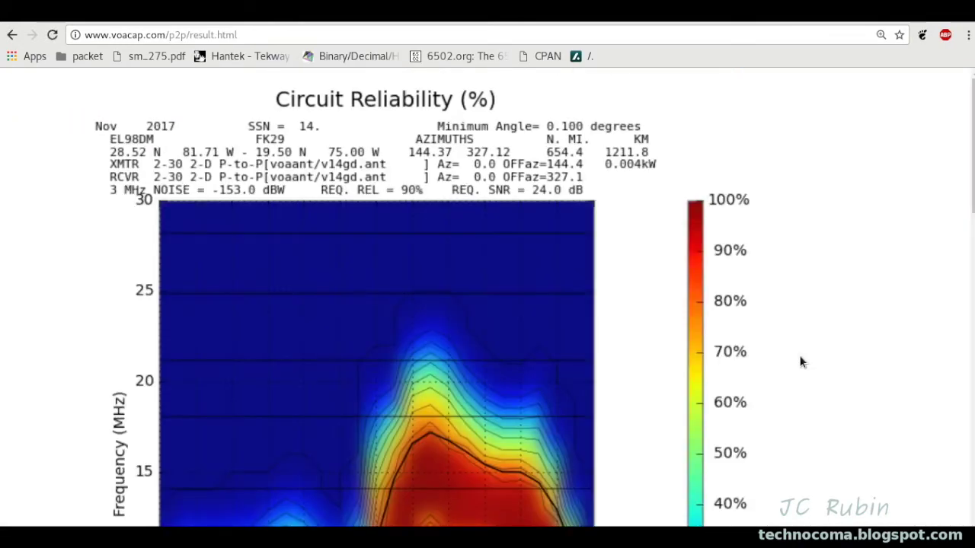
# Scroll the result page down to the Nov 2017 Circuit Reliability contour plot
pyautogui.moveTo(973, 109); pyautogui.dragTo(972, 120)
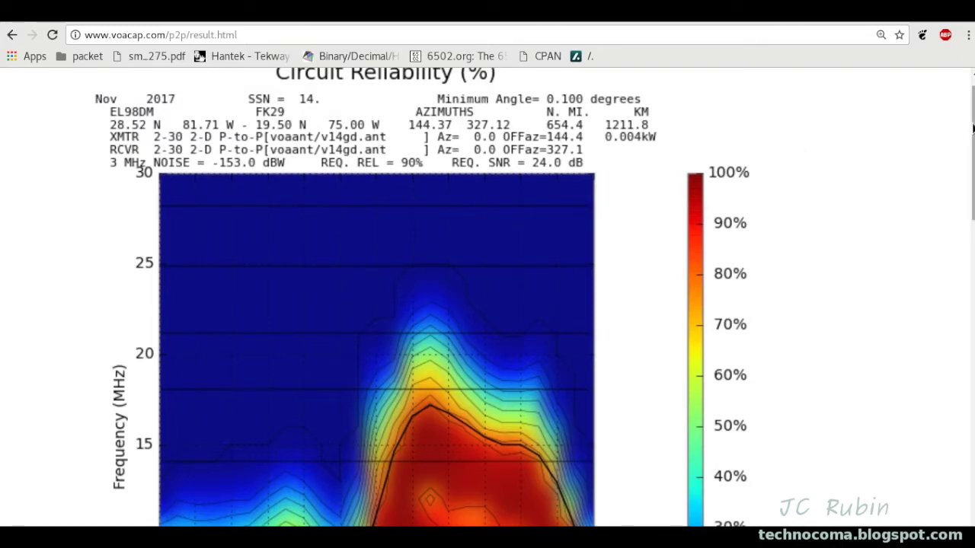
pyautogui.moveTo(972, 128); pyautogui.dragTo(973, 153)
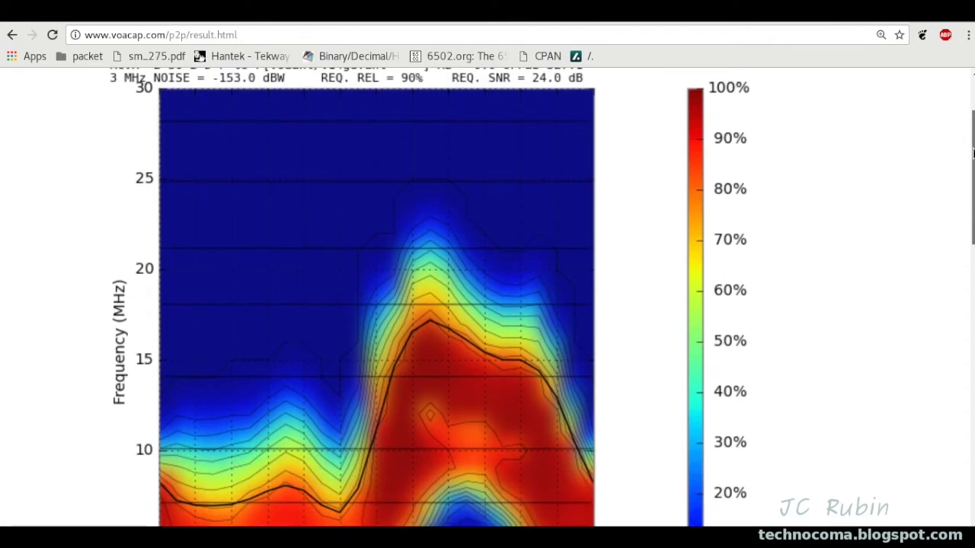
pyautogui.moveTo(972, 154); pyautogui.dragTo(972, 179)
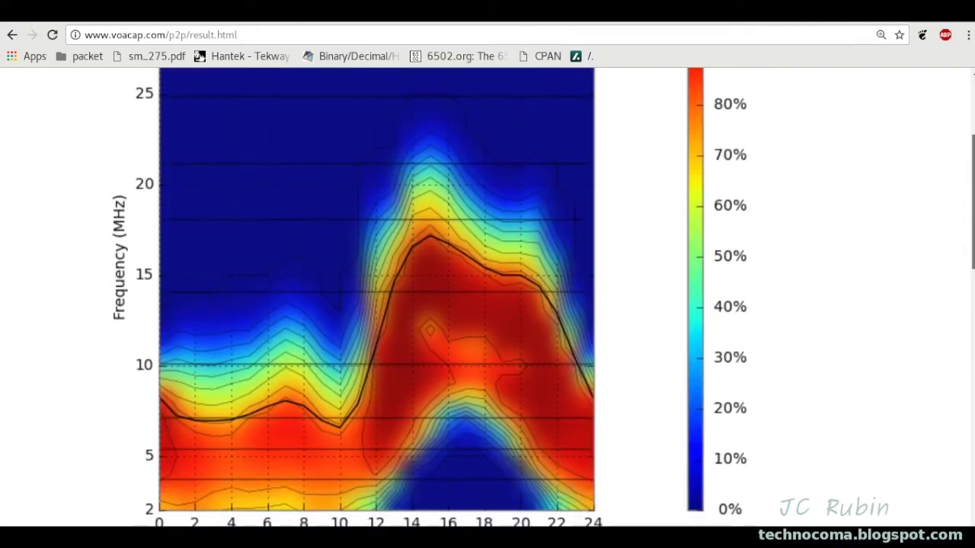
pyautogui.moveTo(972, 179)
pyautogui.mouseDown()
pyautogui.moveTo(973, 150)
pyautogui.moveTo(973, 183)
pyautogui.mouseUp()
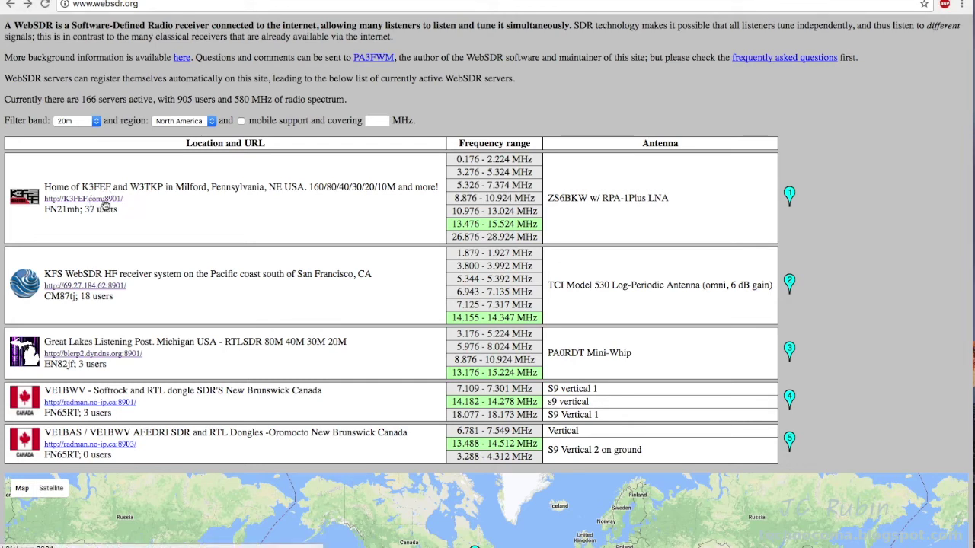
# Open the K3FEF receiver in Milford, Pennsylvania from the 20m North America list
pyautogui.click(104, 202)
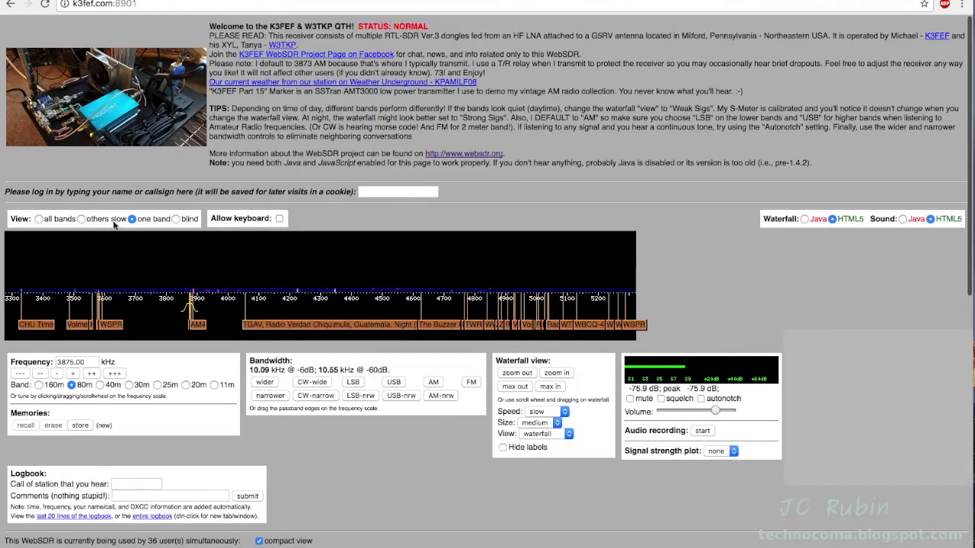
# Switch the K3FEF receiver to the 20m band and tune to 14074.00 kHz
pyautogui.click(186, 384)
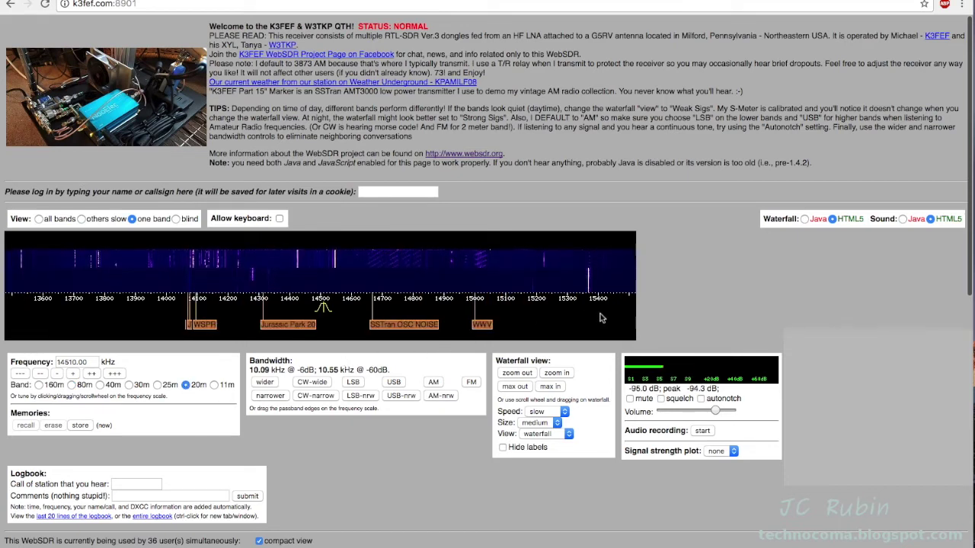
pyautogui.click(188, 304)
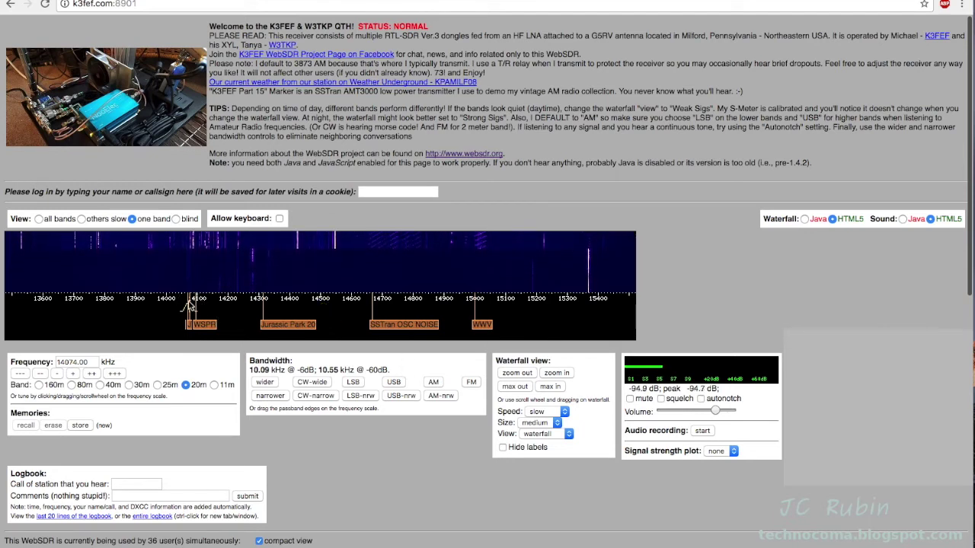
# Zoom the waterfall in, pan toward lower frequencies, and narrow the passband with USB-nrw
pyautogui.click(559, 373)
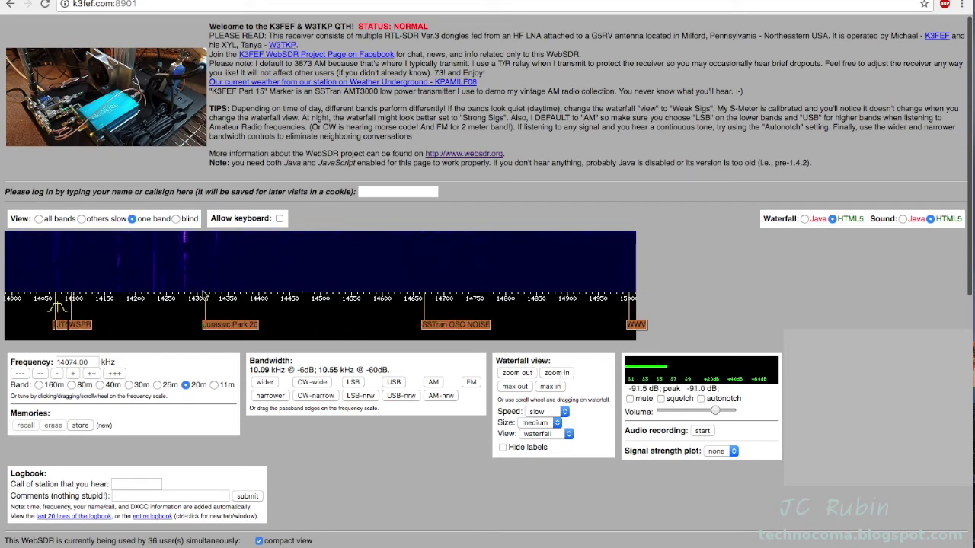
pyautogui.moveTo(113, 273); pyautogui.dragTo(257, 285)
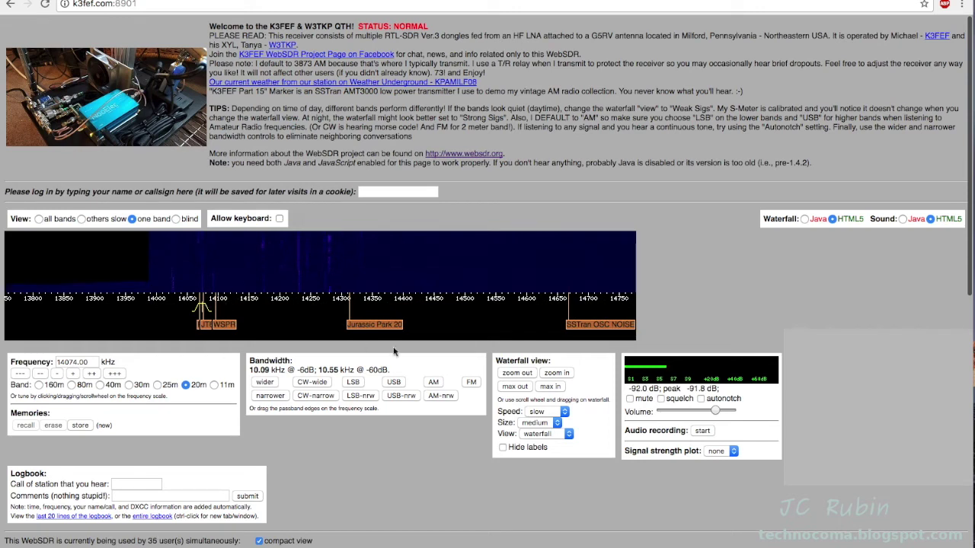
pyautogui.click(402, 397)
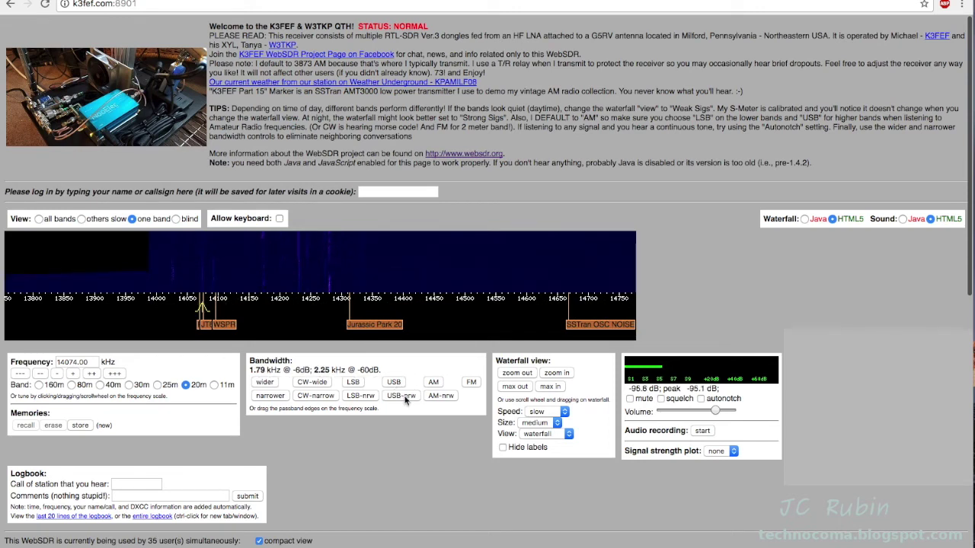
# Zoom fully in around 14074 kHz in USB and tune down toward the PSK31 marker
pyautogui.click(566, 373)
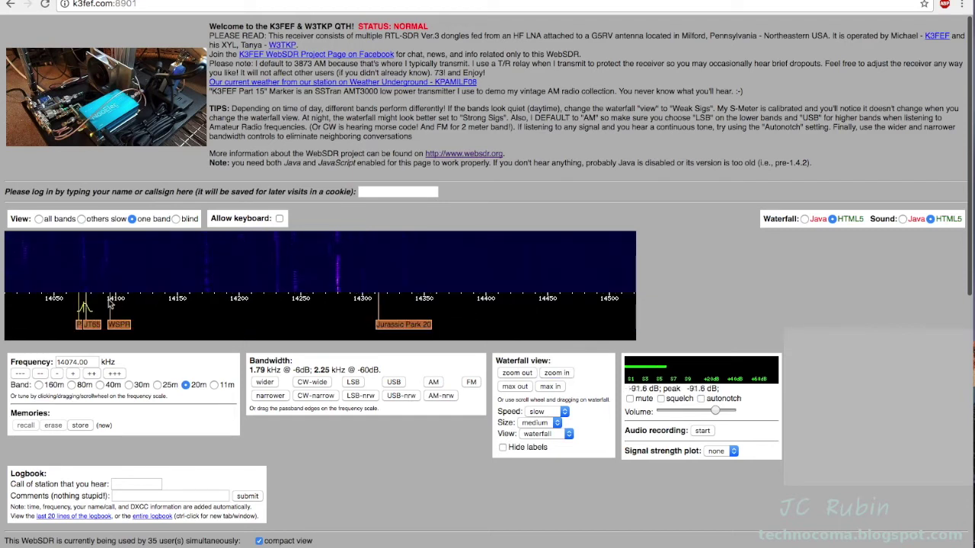
pyautogui.moveTo(105, 301)
pyautogui.mouseDown()
pyautogui.moveTo(202, 304)
pyautogui.moveTo(85, 304)
pyautogui.moveTo(220, 279)
pyautogui.moveTo(261, 282)
pyautogui.mouseUp()
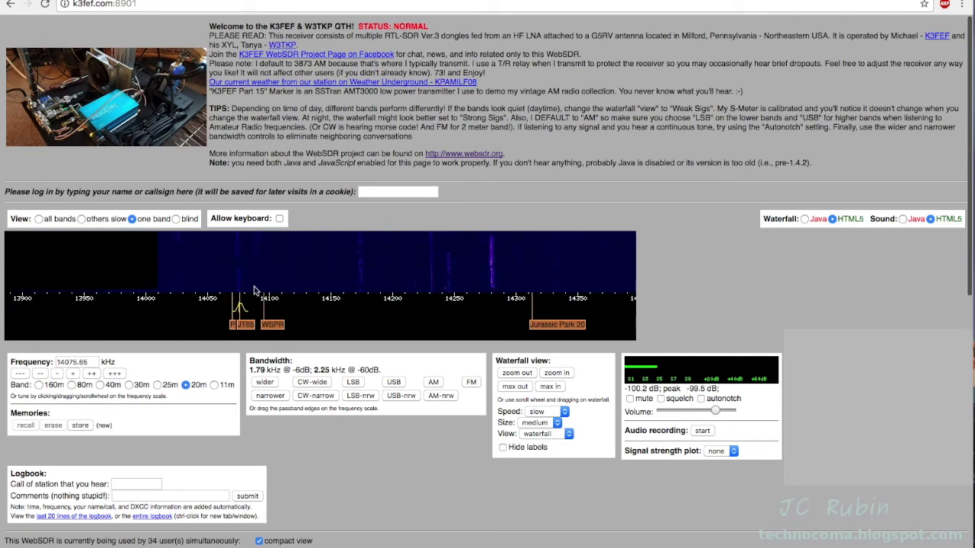
pyautogui.click(395, 383)
pyautogui.click(550, 386)
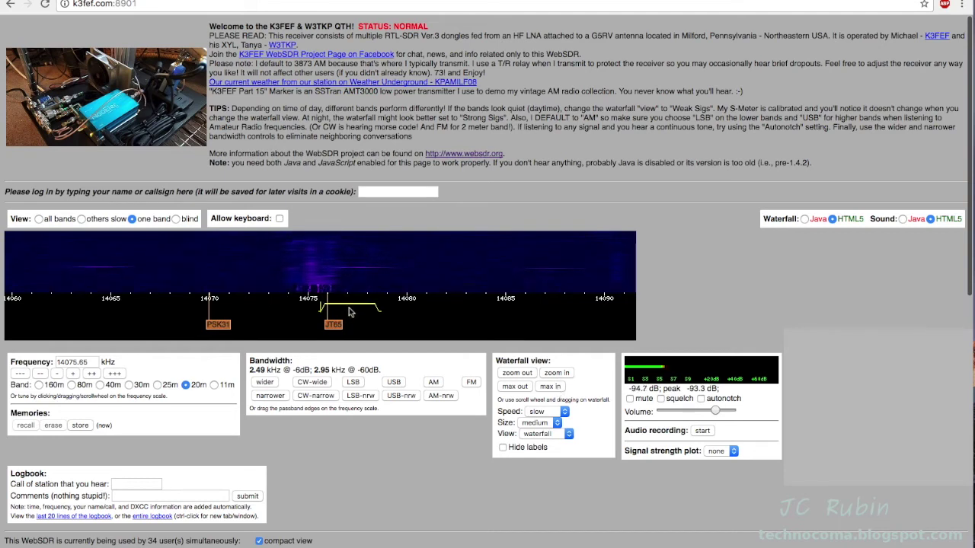
pyautogui.moveTo(350, 311); pyautogui.dragTo(214, 309)
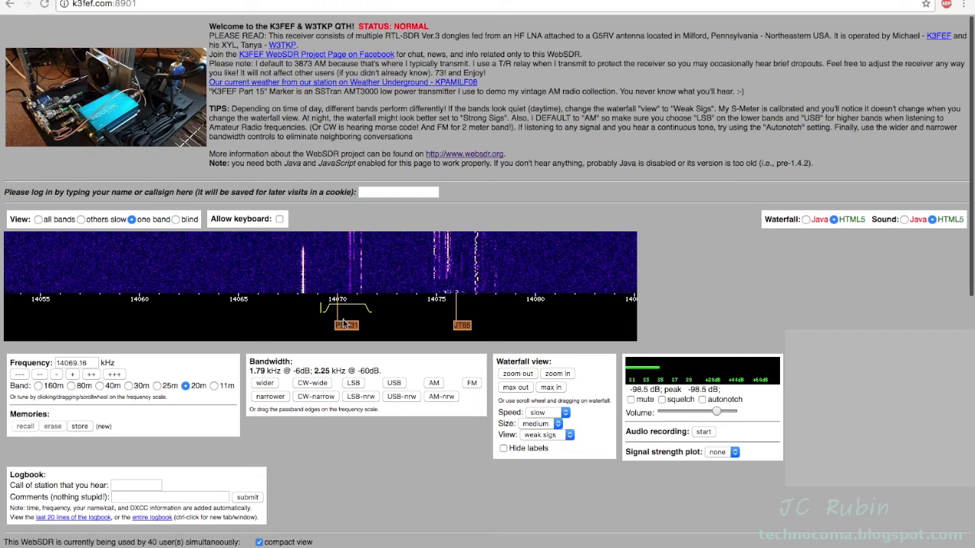
# Fine-tune the passband onto the PSK31 signals at 14069.53 kHz and bring up the waterfall view styles
pyautogui.click(359, 306)
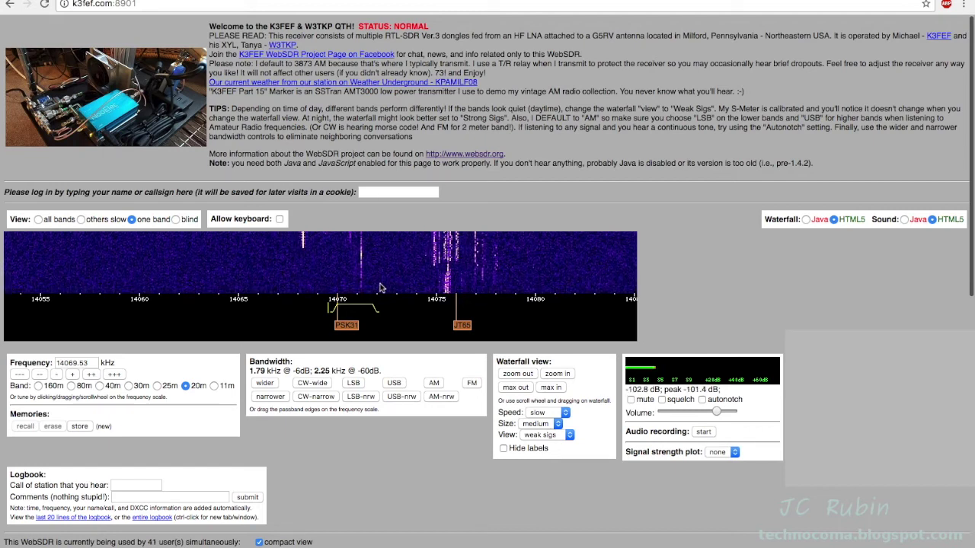
pyautogui.click(555, 436)
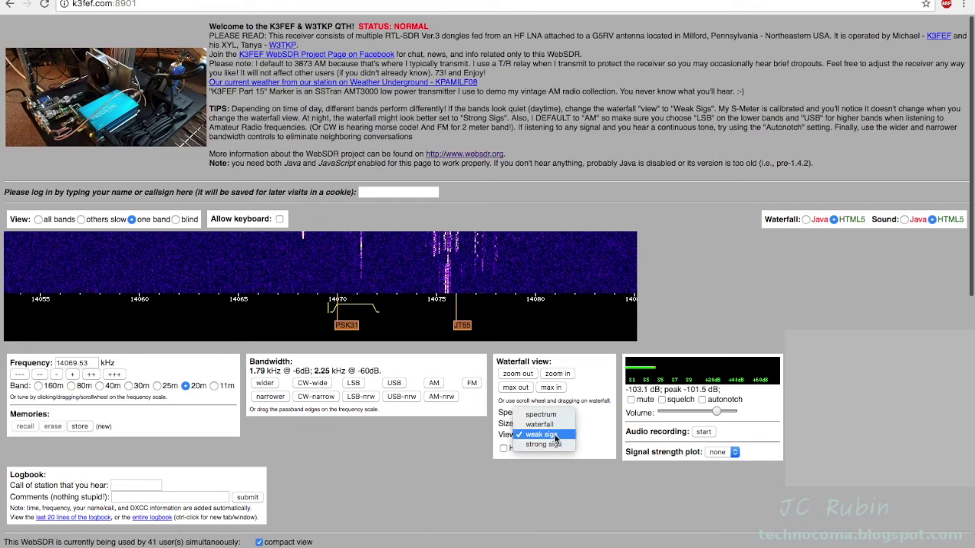
pyautogui.click(540, 424)
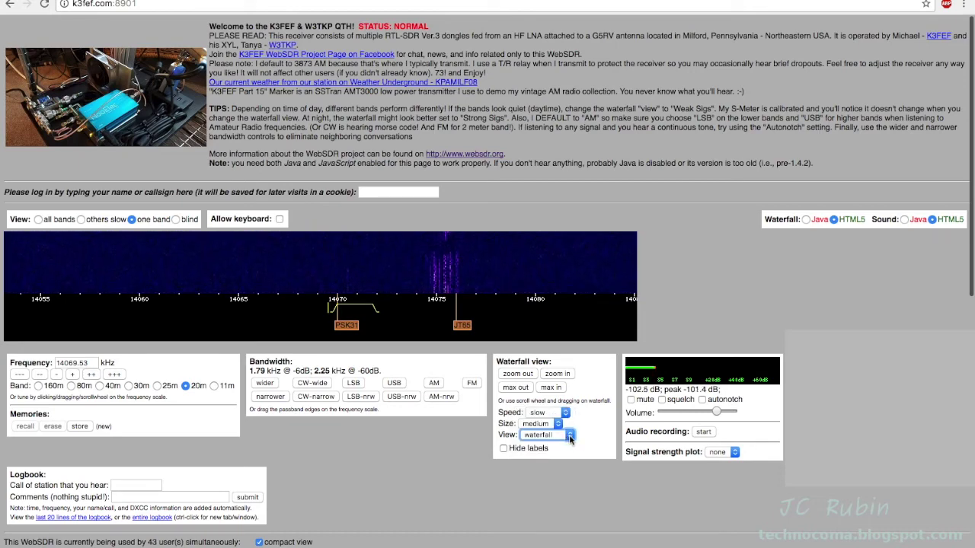
pyautogui.click(570, 436)
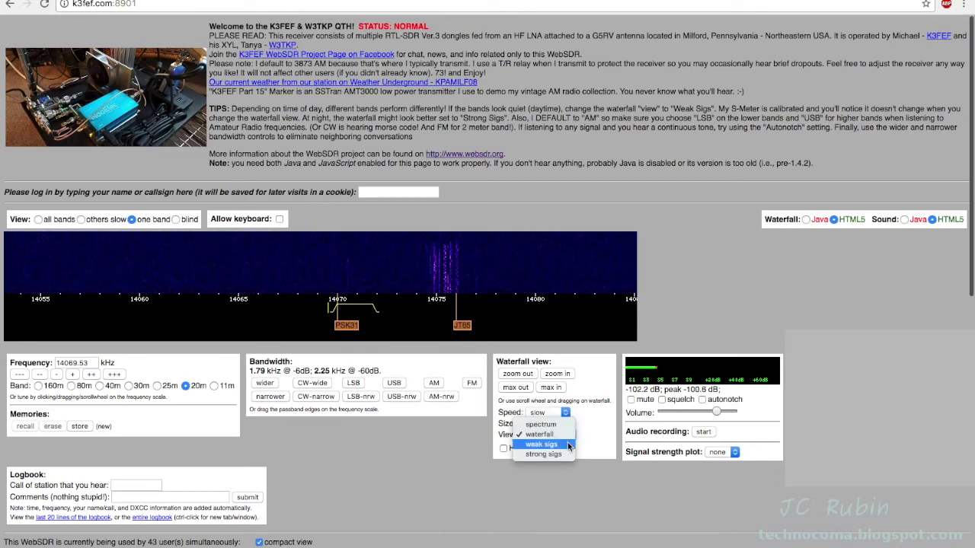
pyautogui.click(567, 445)
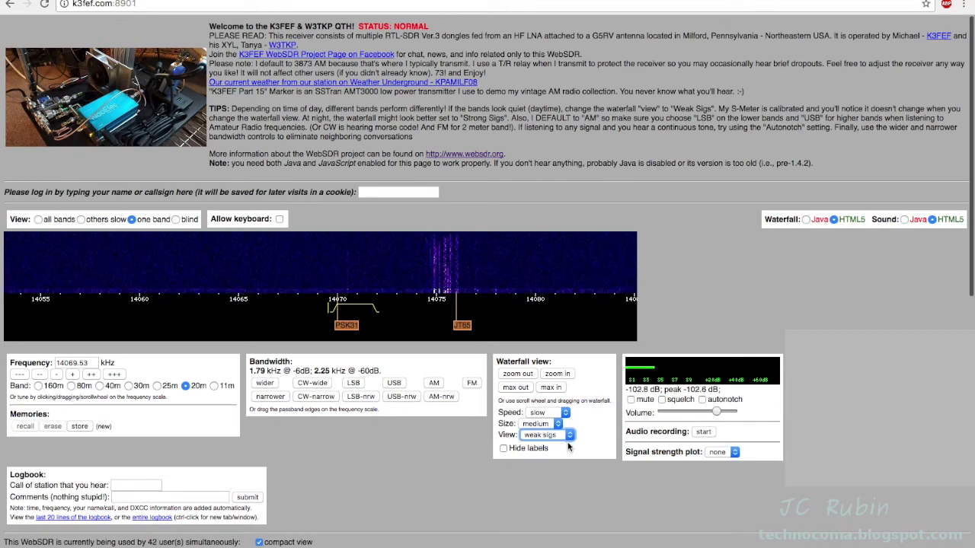